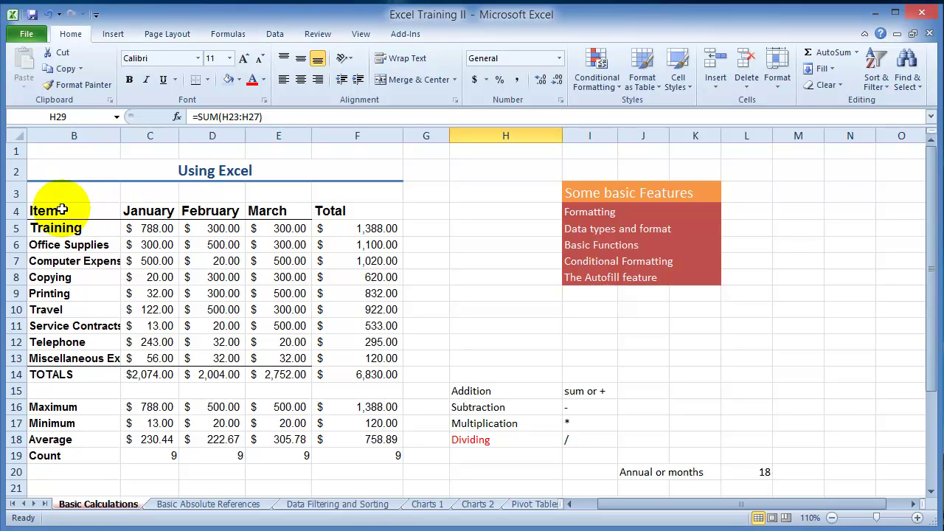
# Show three extra decimal places on C5's $788.00, then reduce it back toward two decimals
pyautogui.moveTo(62, 210); pyautogui.dragTo(344, 376)
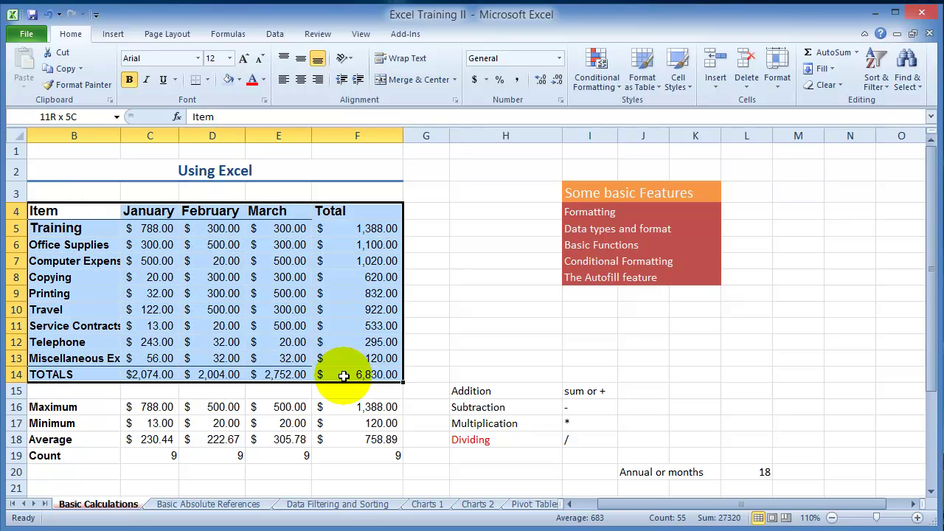
pyautogui.click(472, 310)
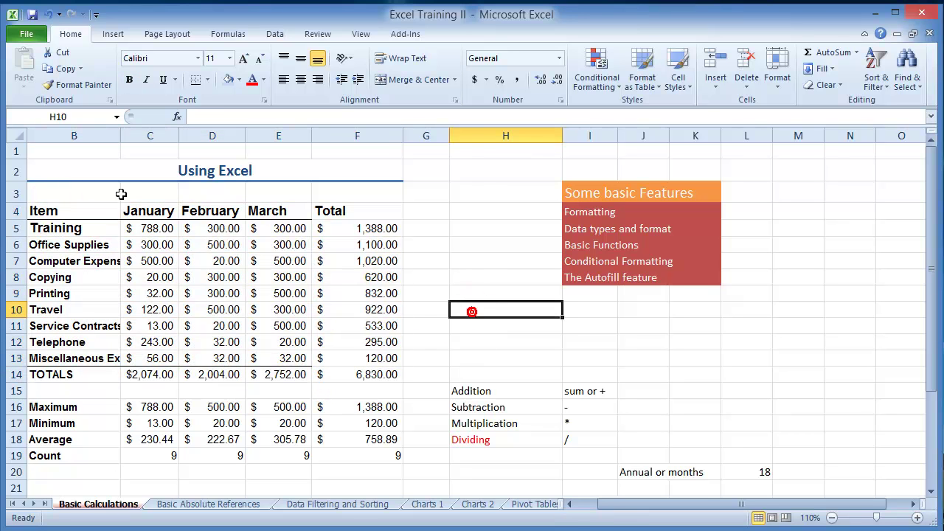
pyautogui.click(157, 231)
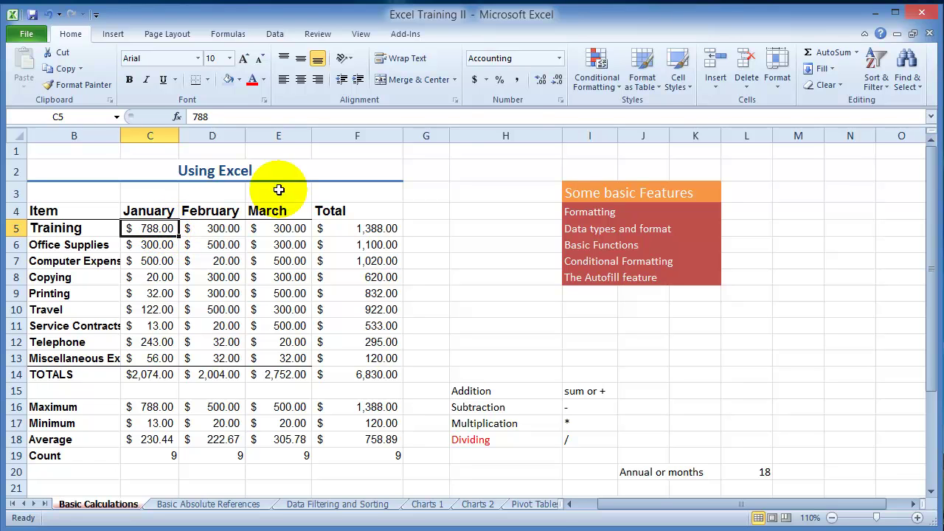
pyautogui.click(542, 84)
pyautogui.click(543, 84)
pyautogui.click(542, 83)
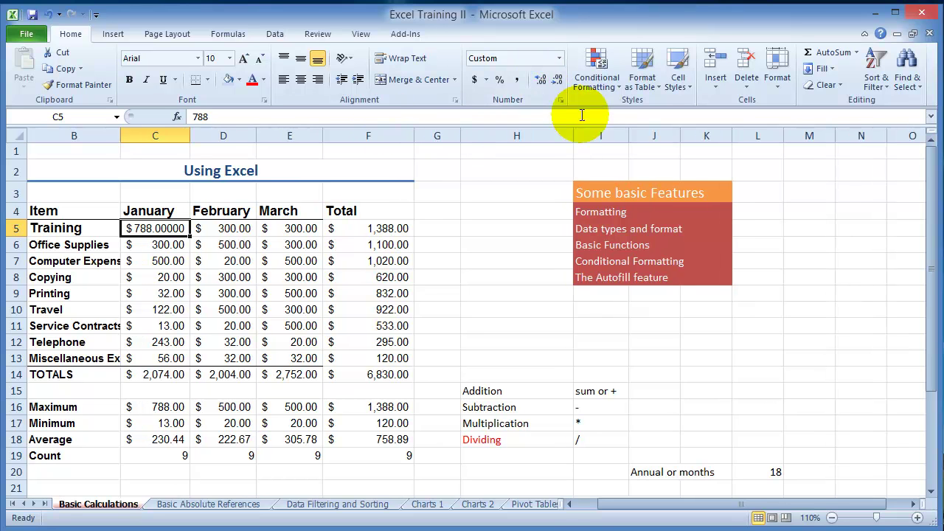
pyautogui.click(541, 83)
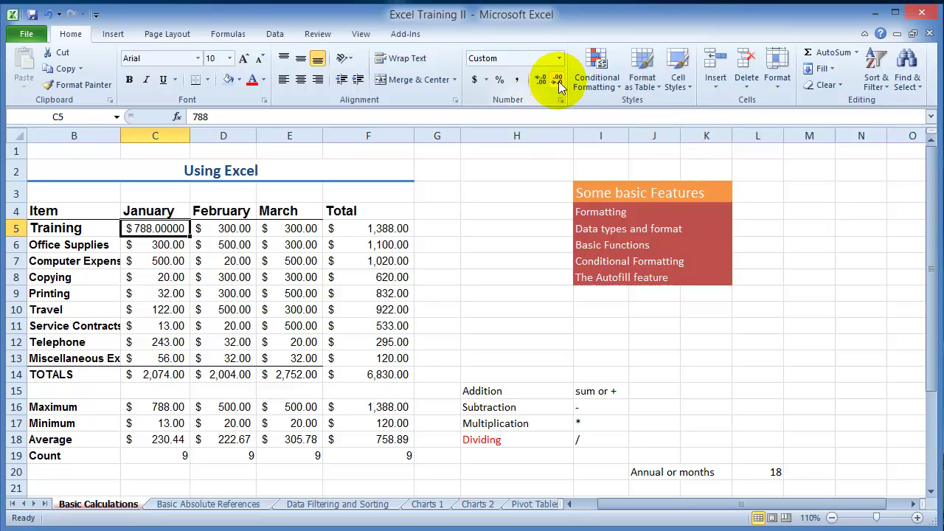
pyautogui.click(558, 81)
pyautogui.click(558, 81)
pyautogui.click(558, 81)
pyautogui.click(263, 224)
# Add a decimal place to all amounts in C5:F14, then undo it
pyautogui.click(146, 229)
pyautogui.moveTo(147, 230); pyautogui.dragTo(354, 371)
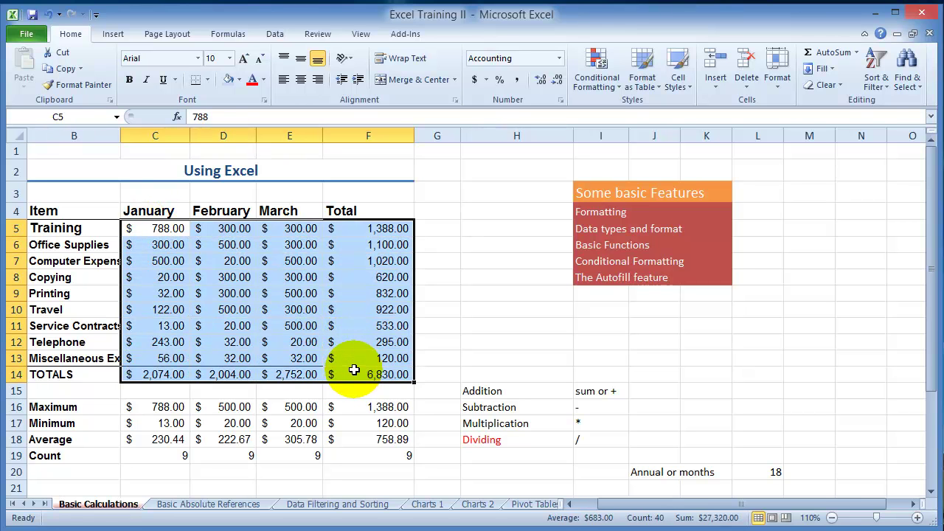
pyautogui.click(541, 83)
pyautogui.hotkey('ctrl', 'z')
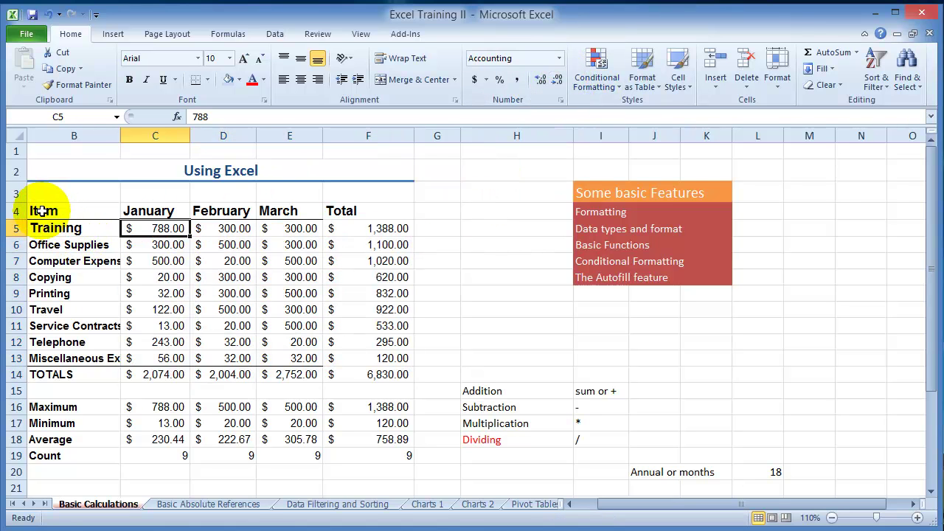
# Format B4:F14 as a table in a red light style, with 'My table has headers' unticked
pyautogui.moveTo(37, 211); pyautogui.dragTo(366, 372)
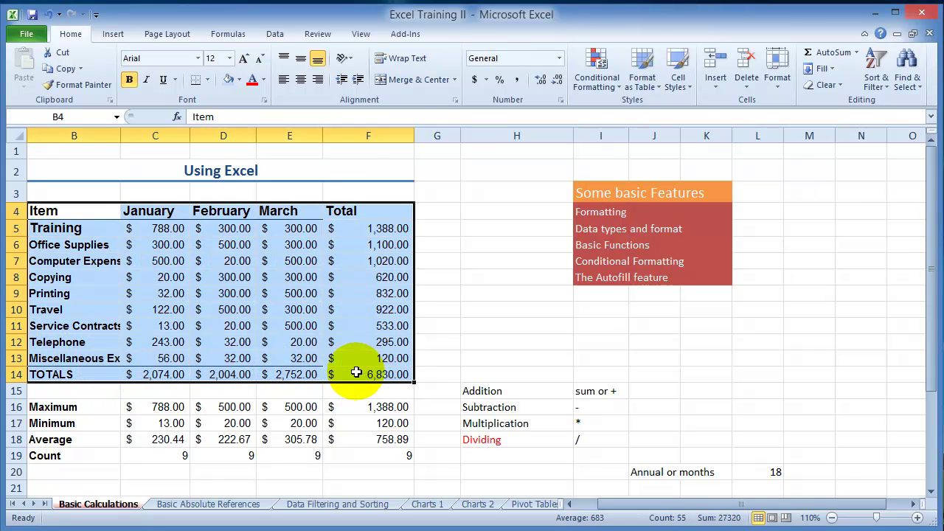
pyautogui.click(659, 88)
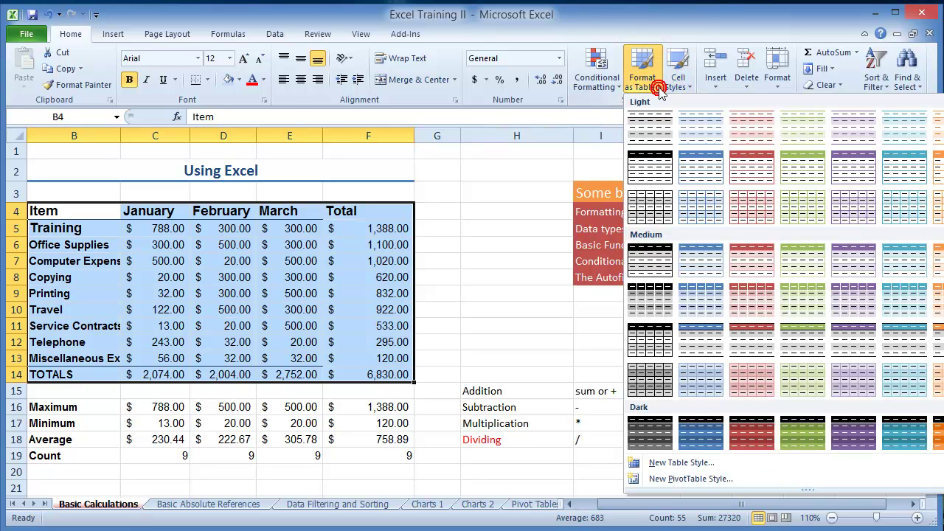
pyautogui.click(758, 175)
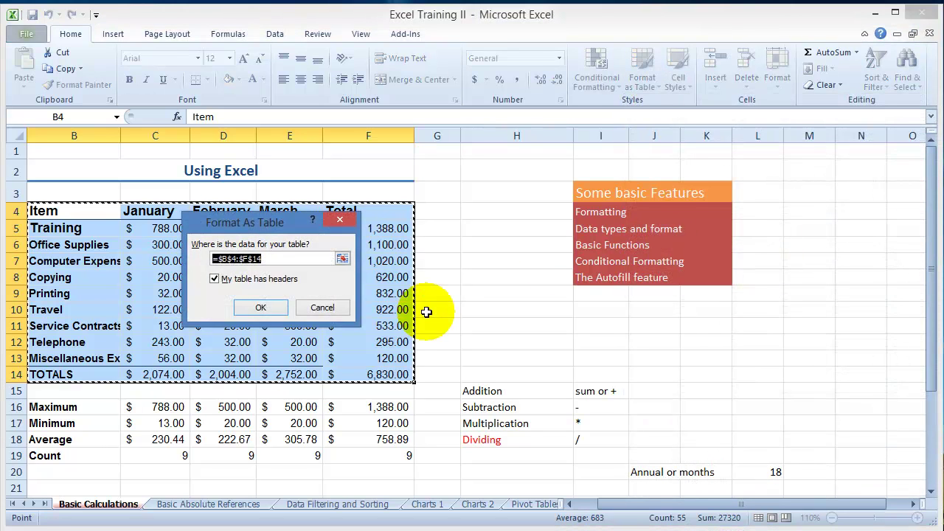
pyautogui.click(214, 279)
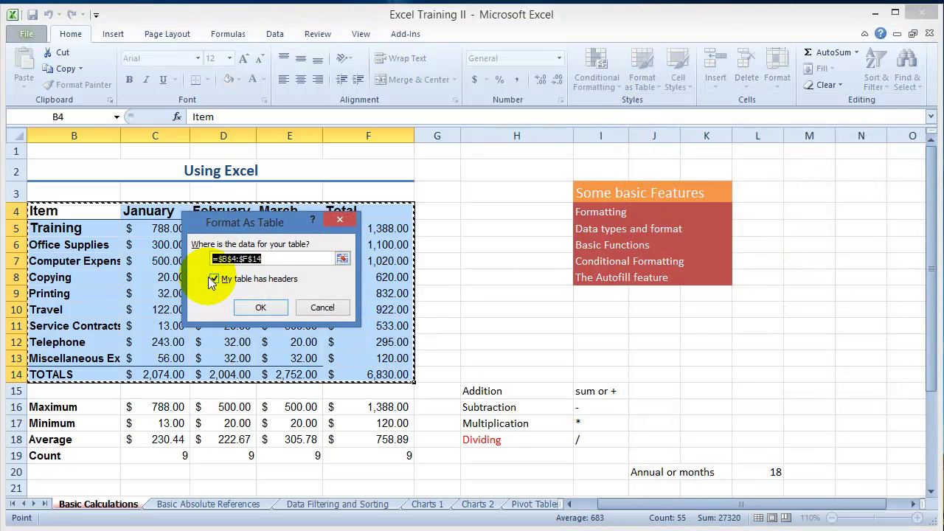
pyautogui.click(260, 307)
pyautogui.click(243, 293)
# Apply the red banded style from Table Styles and return to the Home tab
pyautogui.click(295, 374)
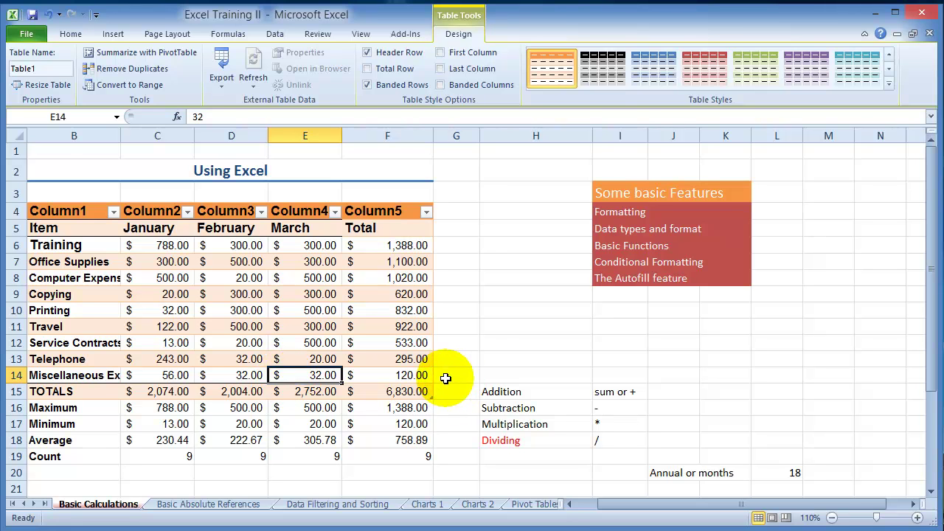
pyautogui.click(643, 75)
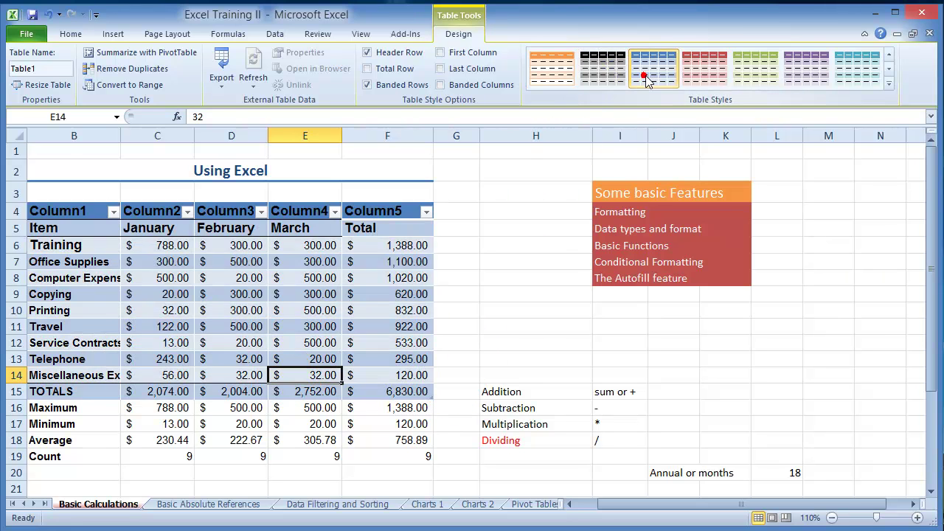
pyautogui.click(705, 68)
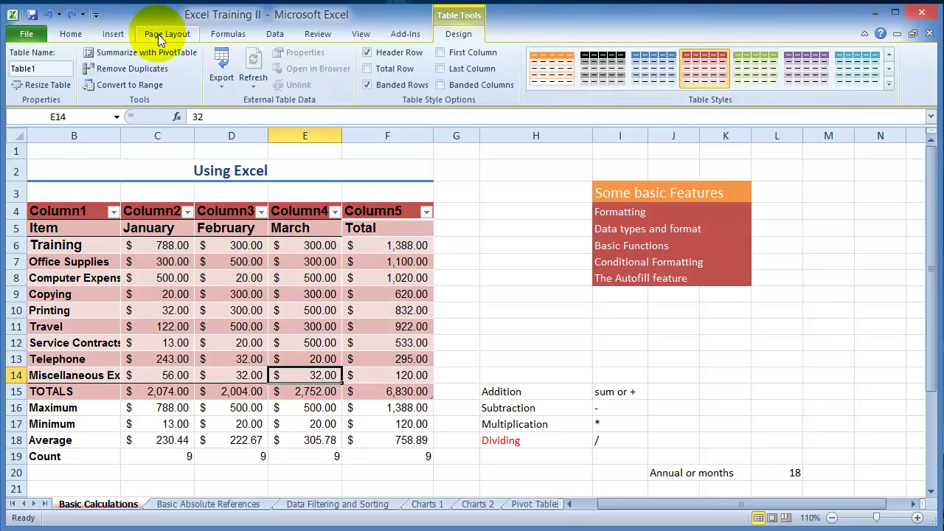
pyautogui.click(71, 34)
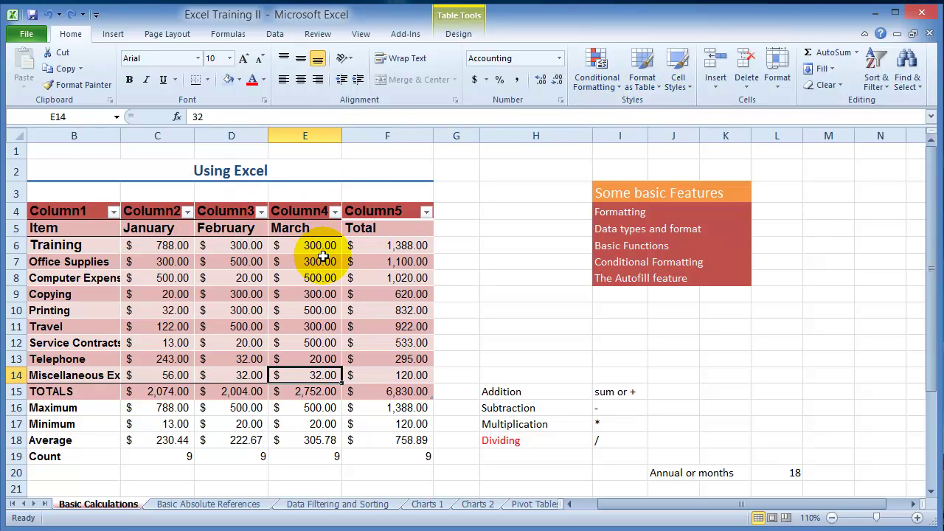
# Undo the table conversion, then preview Cell Styles for the B4:F4 headings without applying one
pyautogui.hotkey('ctrl', 'z')
pyautogui.hotkey('ctrl', 'z')
pyautogui.hotkey('ctrl', 'z')
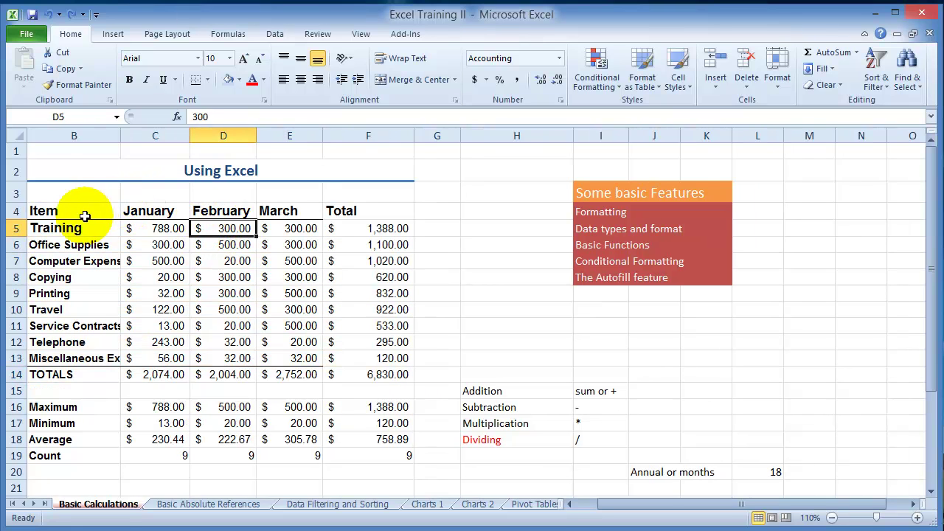
pyautogui.moveTo(45, 211); pyautogui.dragTo(371, 205)
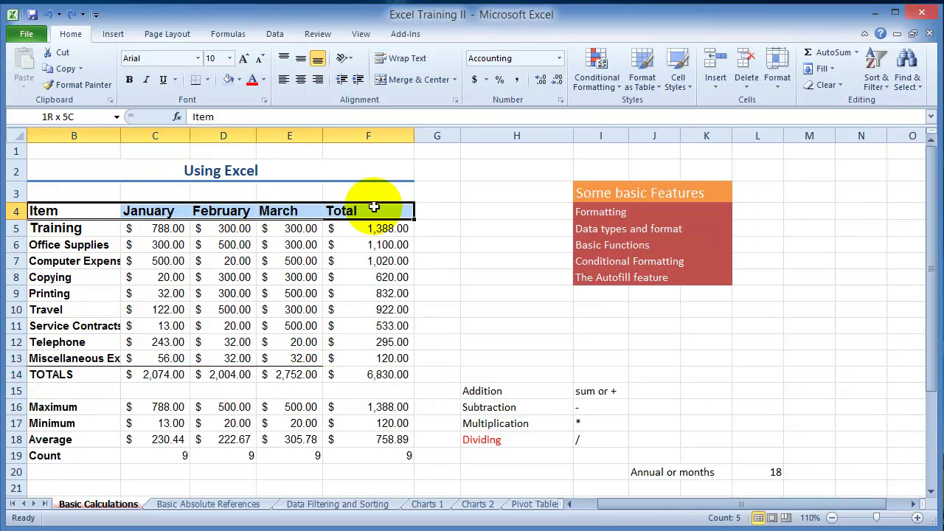
pyautogui.click(683, 83)
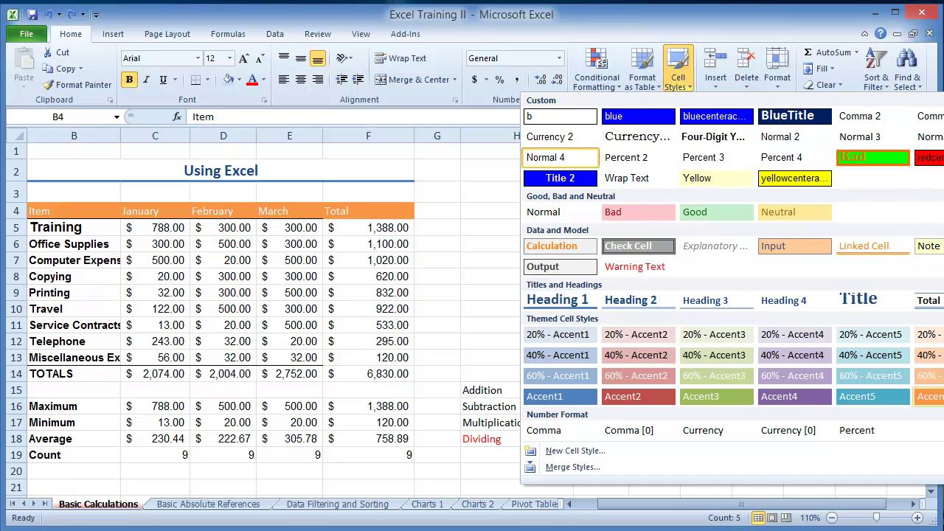
pyautogui.click(151, 279)
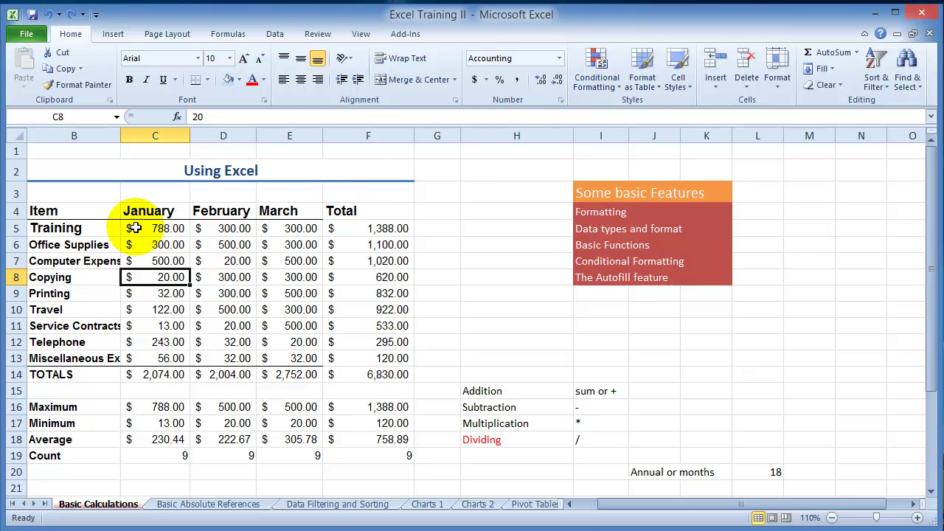
# Give B4:F14 an orange table style, then select the January–March amounts C6:E14
pyautogui.click(611, 87)
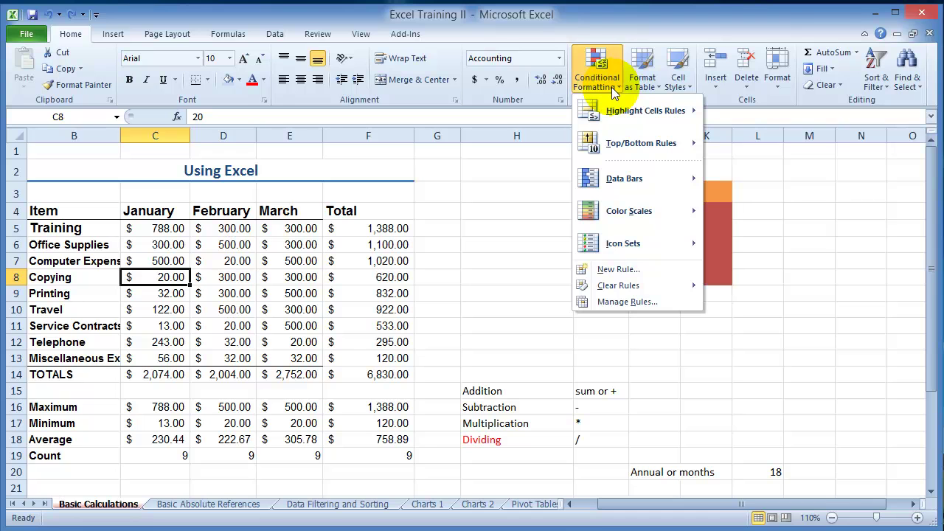
pyautogui.click(388, 311)
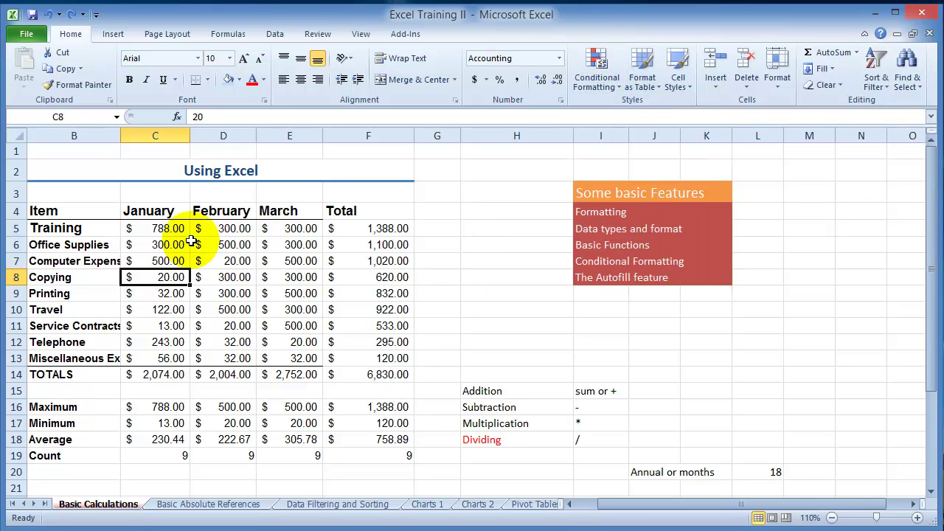
pyautogui.click(166, 224)
pyautogui.moveTo(60, 211); pyautogui.dragTo(368, 375)
pyautogui.click(597, 77)
pyautogui.click(658, 86)
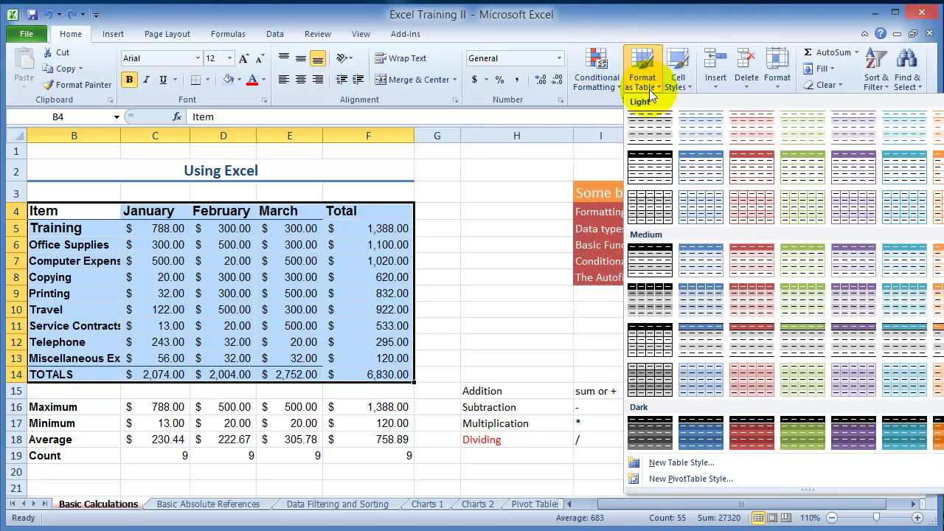
pyautogui.click(936, 340)
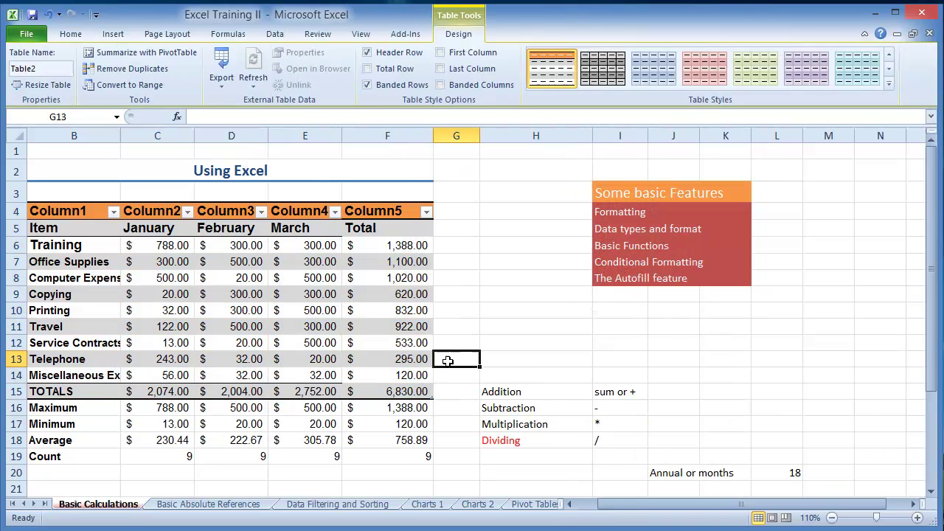
pyautogui.moveTo(155, 245); pyautogui.dragTo(281, 373)
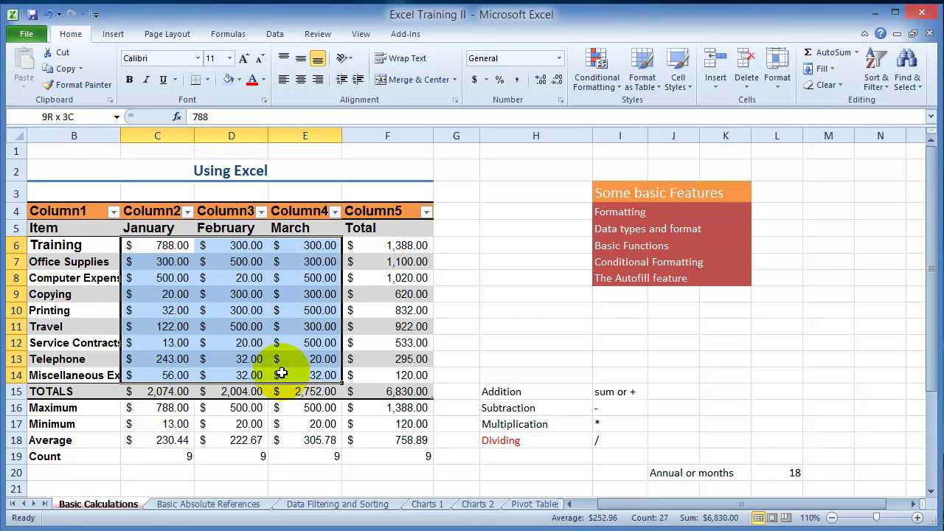
pyautogui.moveTo(281, 373); pyautogui.dragTo(281, 373)
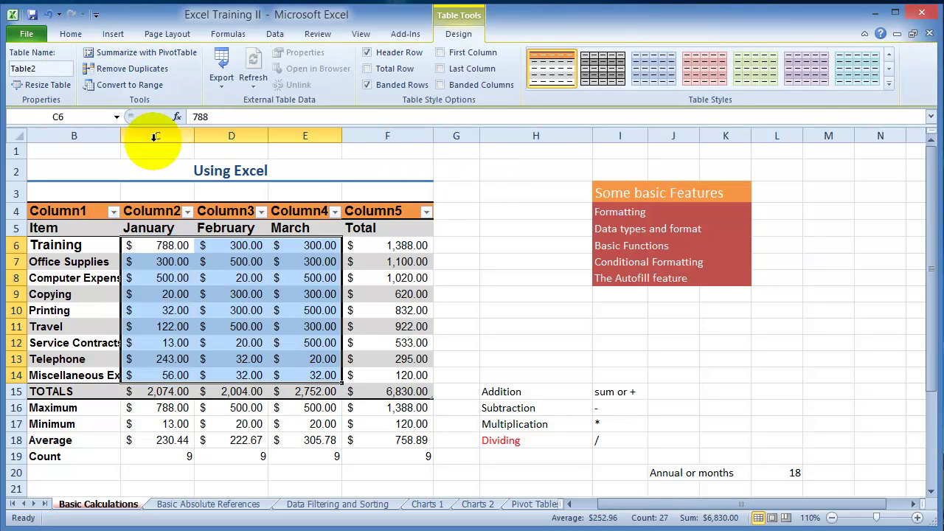
# Add a Below Average rule with Light Red Fill and Dark Red Text to the monthly amounts
pyautogui.click(73, 35)
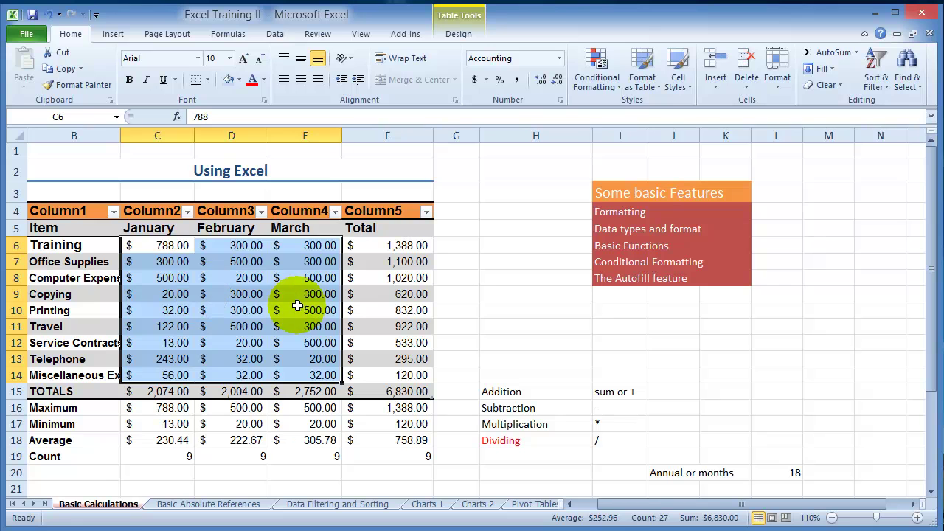
pyautogui.click(617, 88)
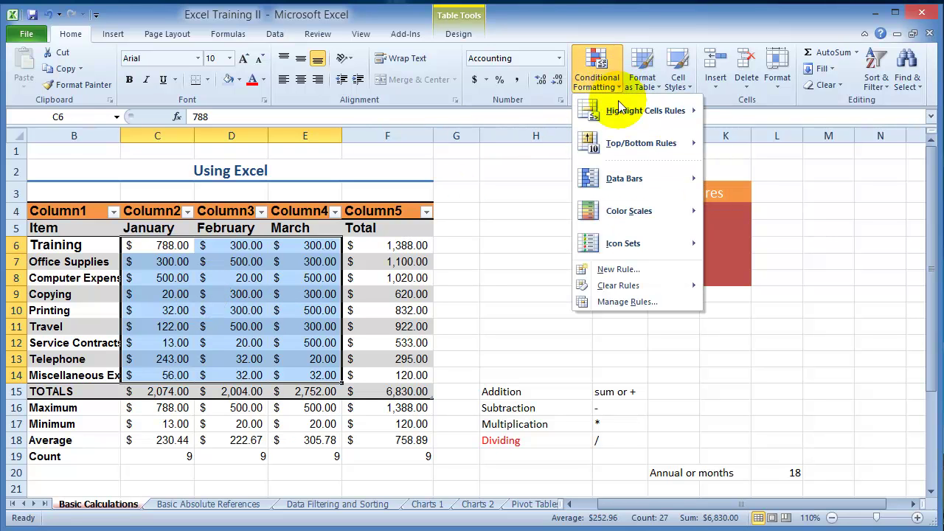
pyautogui.moveTo(652, 150)
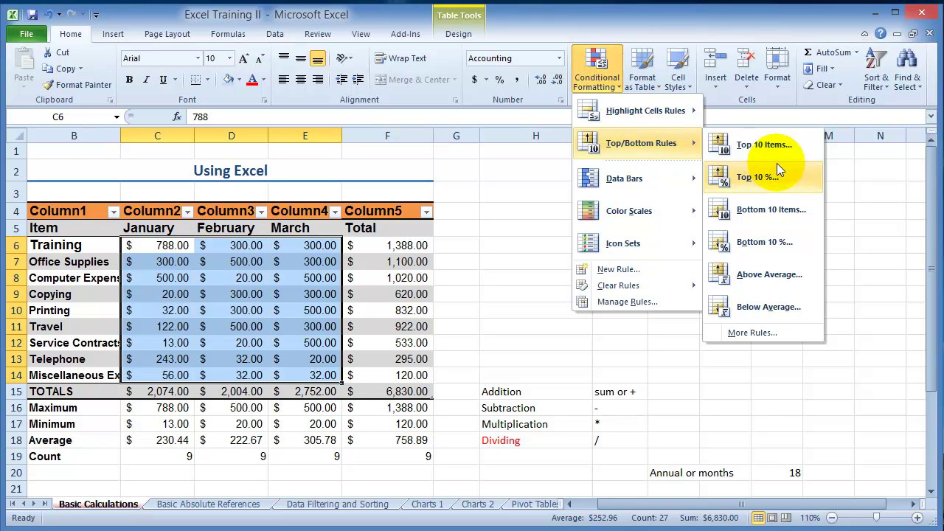
pyautogui.click(766, 309)
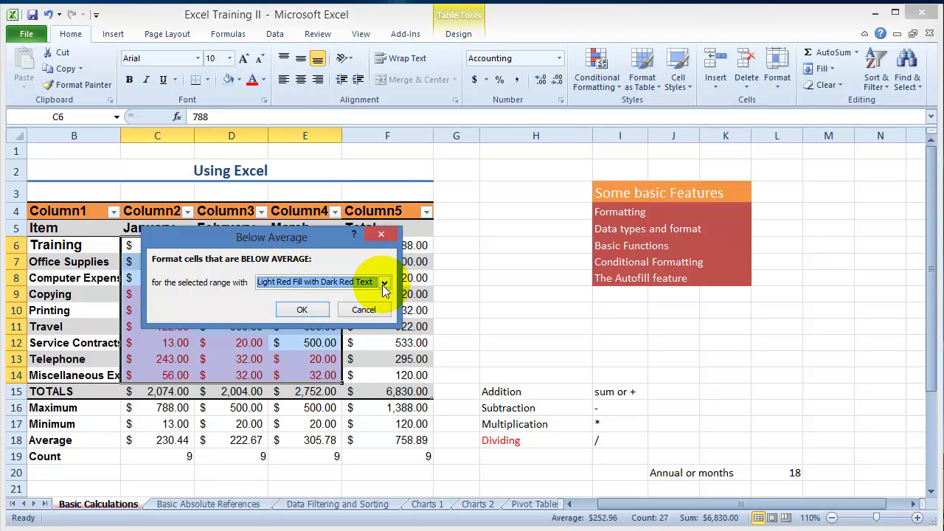
pyautogui.click(384, 282)
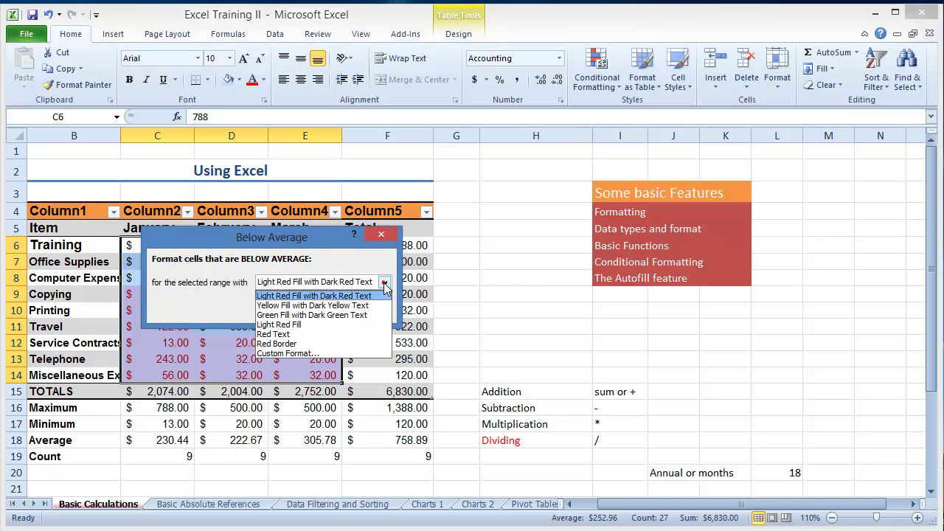
pyautogui.click(384, 282)
pyautogui.click(302, 309)
pyautogui.click(255, 341)
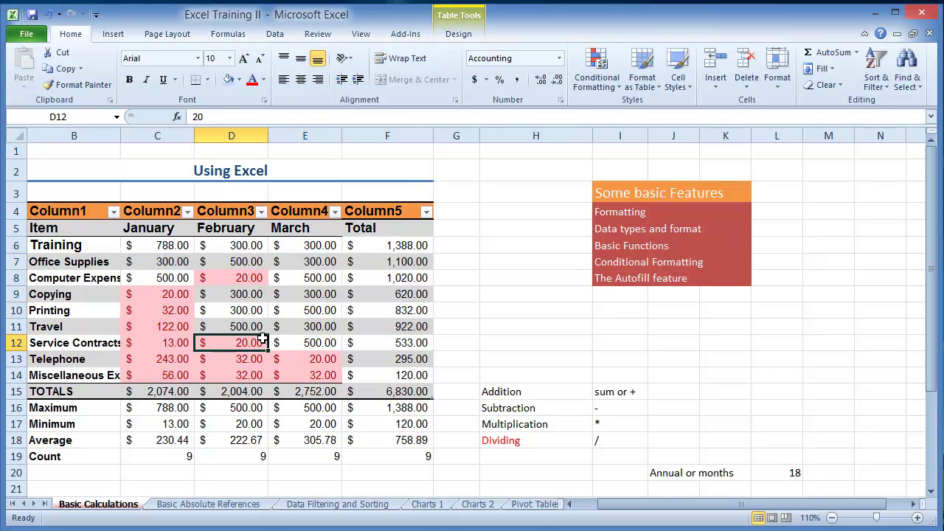
# Test the rule by changing Travel's January value in C11 to 455, then undo
pyautogui.click(162, 325)
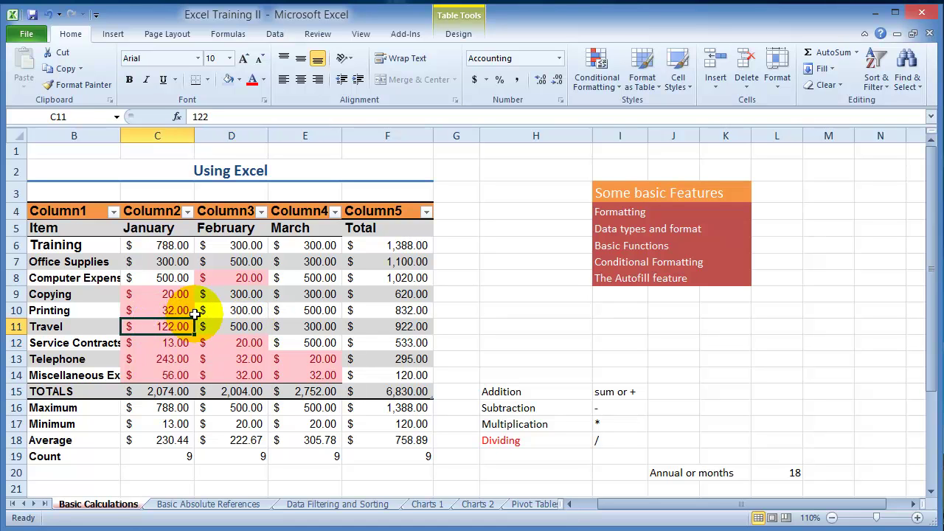
pyautogui.write('455')
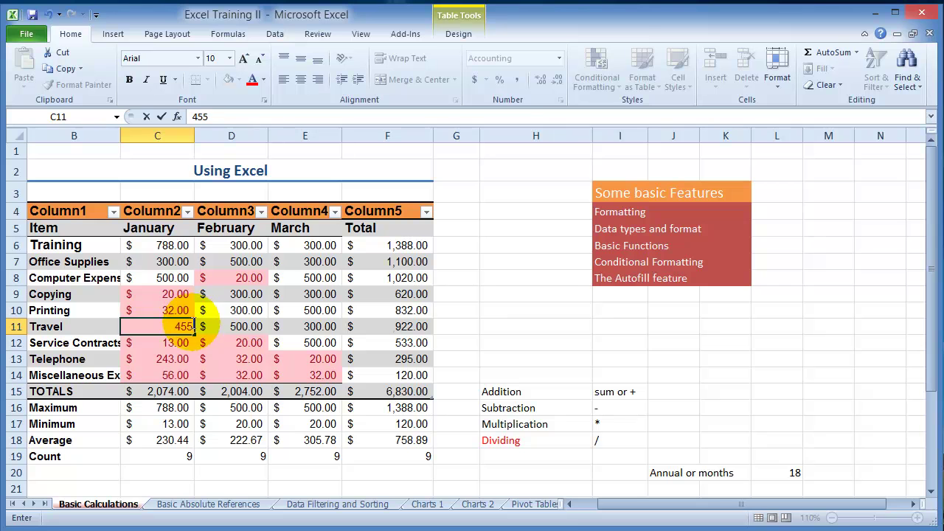
pyautogui.press('Return')
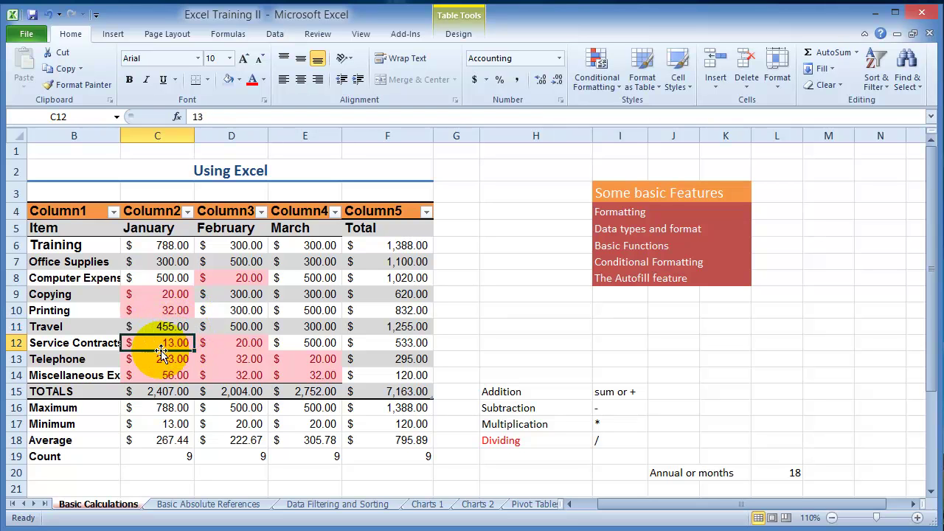
pyautogui.hotkey('ctrl', 'z')
pyautogui.hotkey('ctrl', 'z')
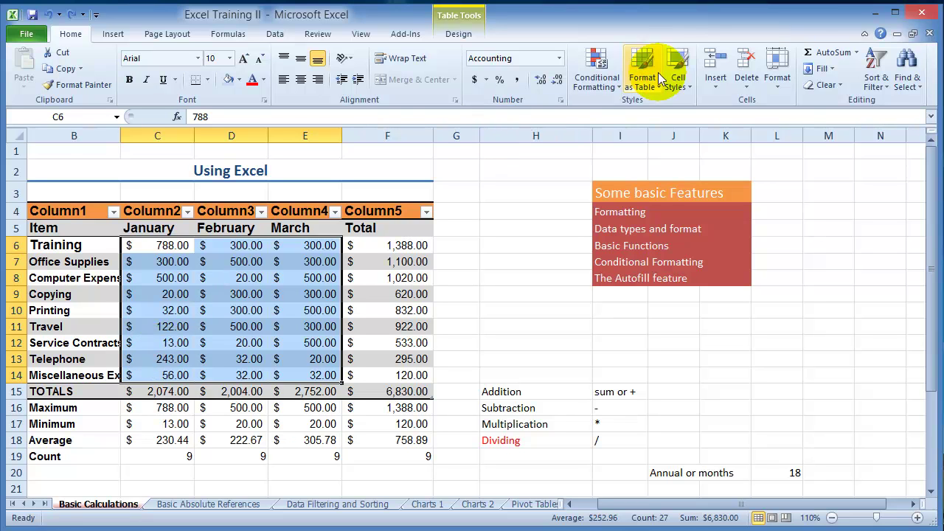
# Apply a Top 10% rule with light red fill and dark red text to the monthly values
pyautogui.click(617, 88)
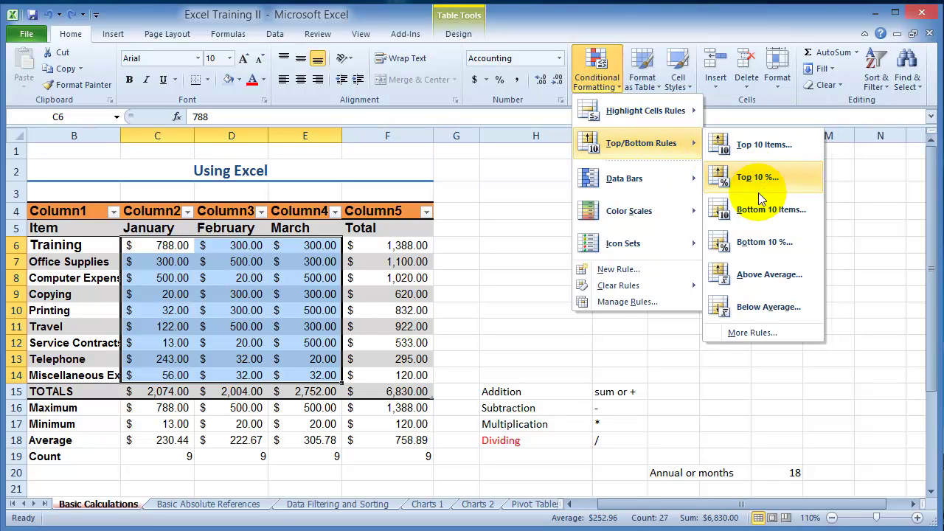
pyautogui.click(737, 183)
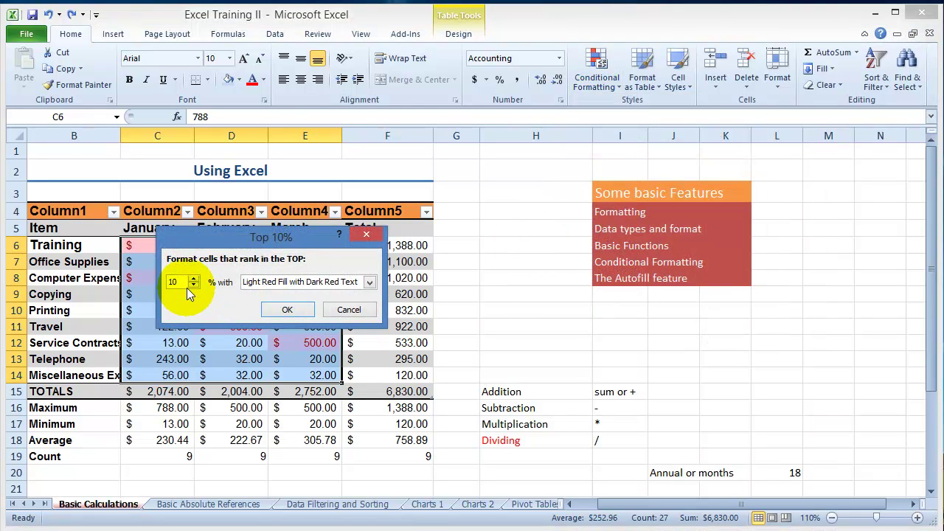
pyautogui.click(276, 313)
pyautogui.click(181, 343)
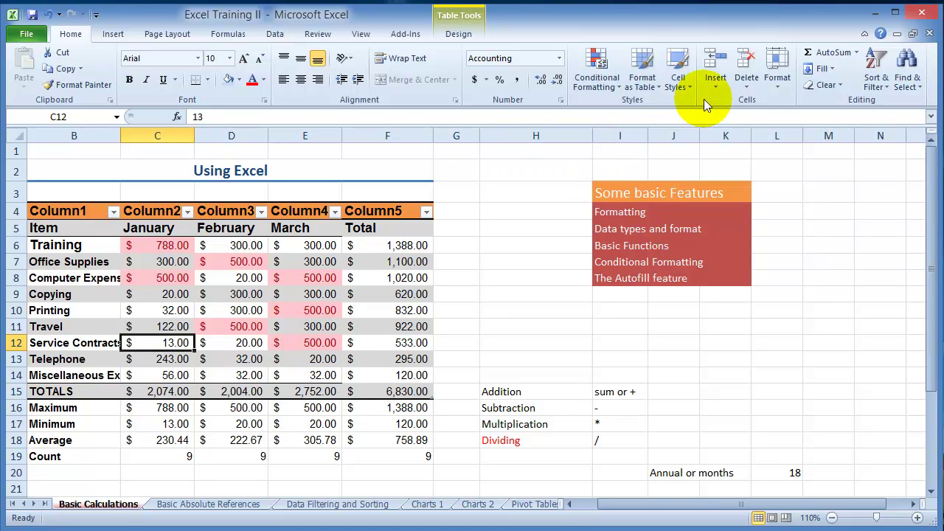
# Try a Less Than 20 highlight rule on the monthly values, then undo it
pyautogui.click(620, 89)
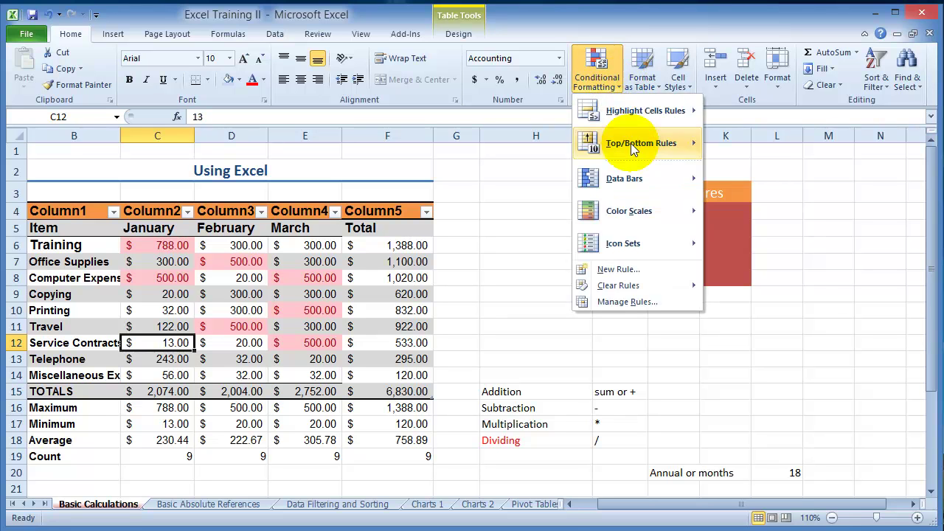
pyautogui.moveTo(632, 113)
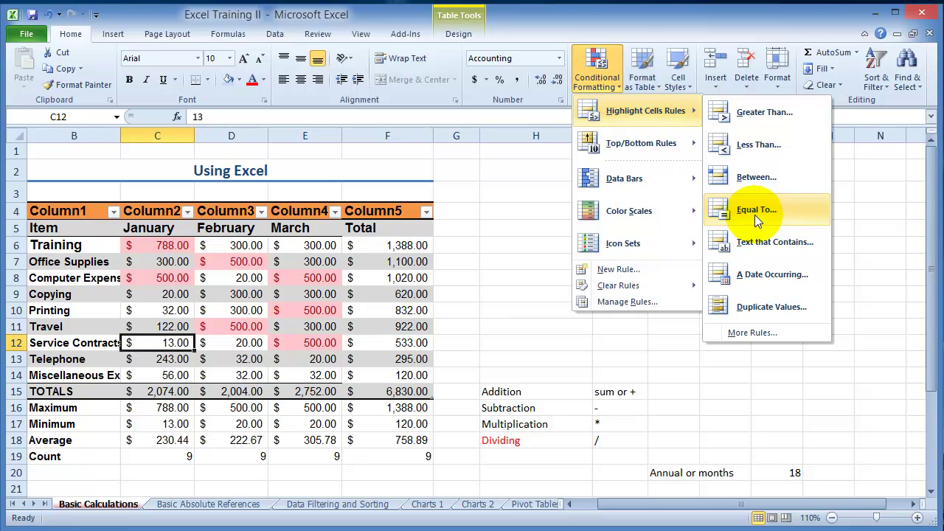
pyautogui.click(766, 146)
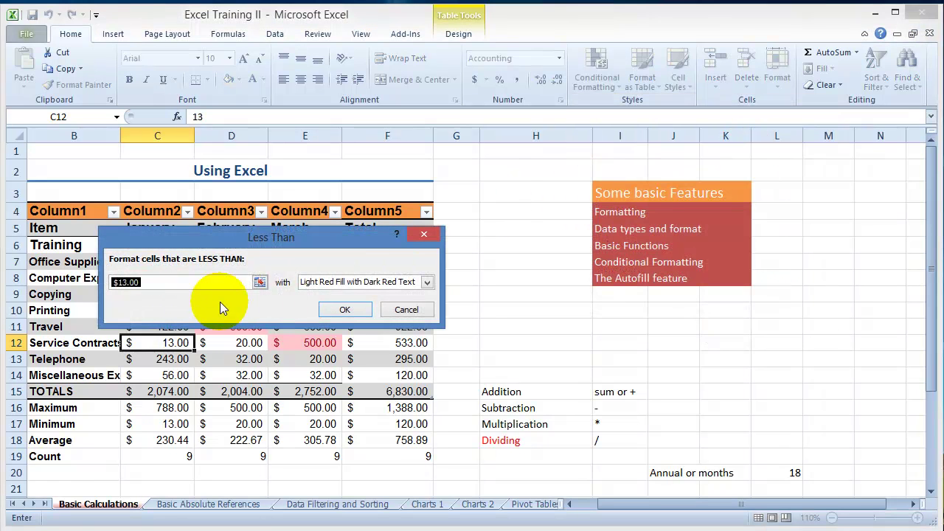
pyautogui.write('20')
pyautogui.click(344, 310)
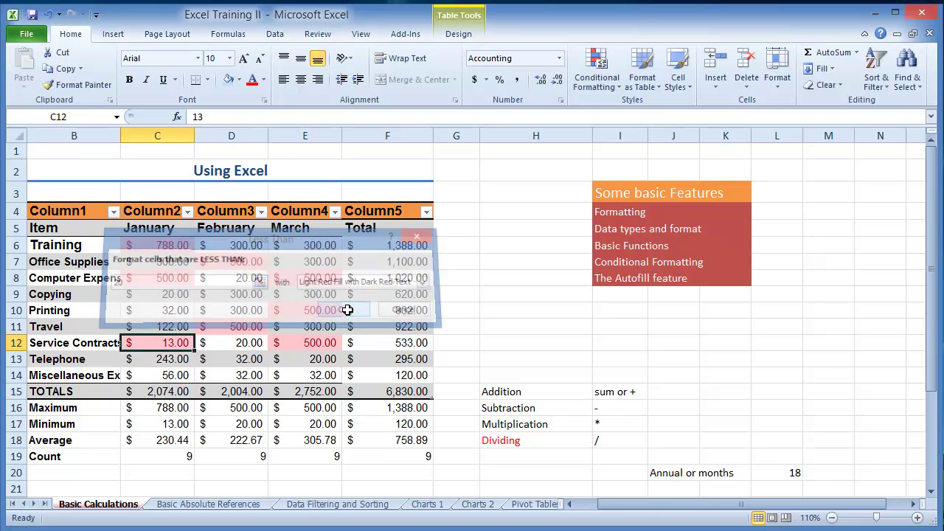
pyautogui.hotkey('ctrl', 'z')
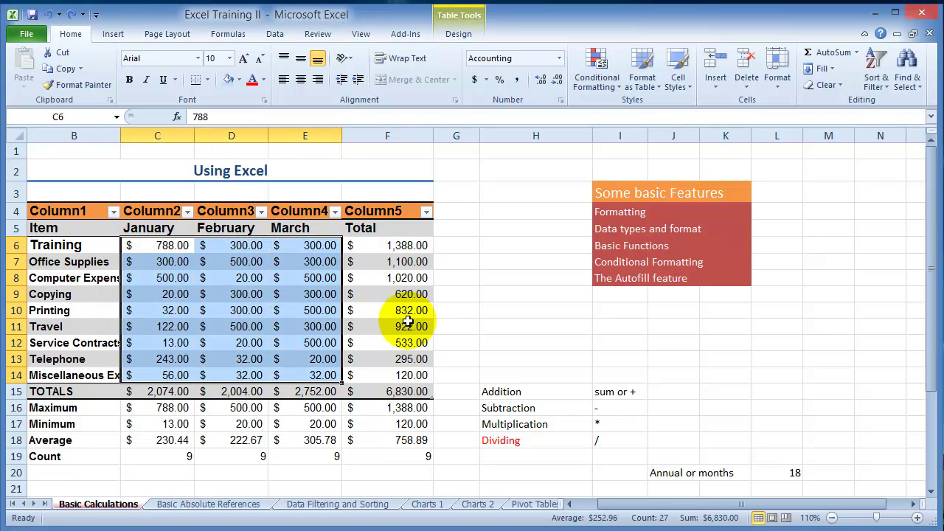
# Apply a Less Than 25 highlight rule with Light Red Fill and Dark Red Text
pyautogui.click(598, 74)
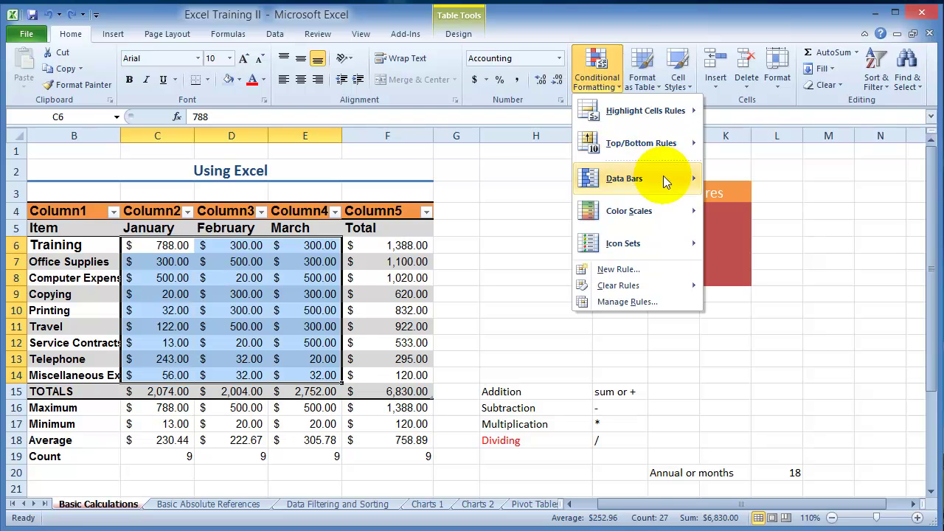
pyautogui.moveTo(669, 116)
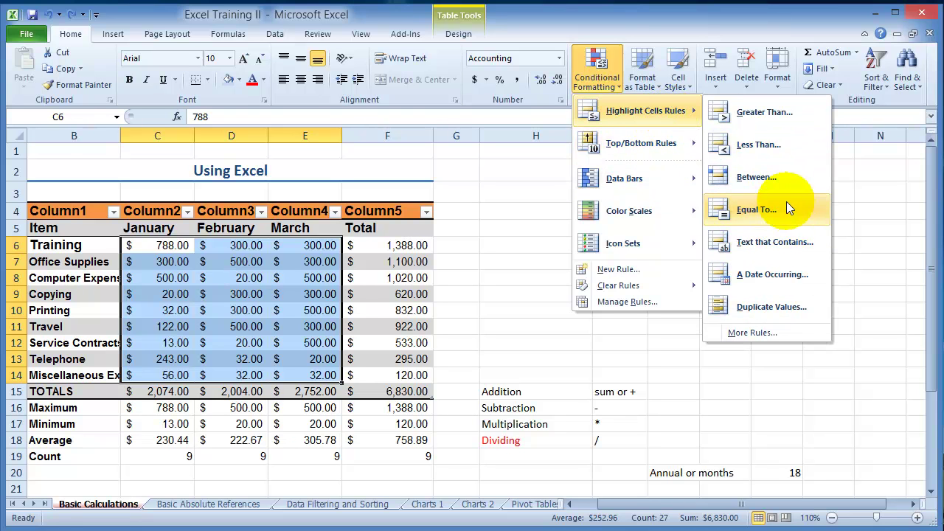
pyautogui.click(782, 151)
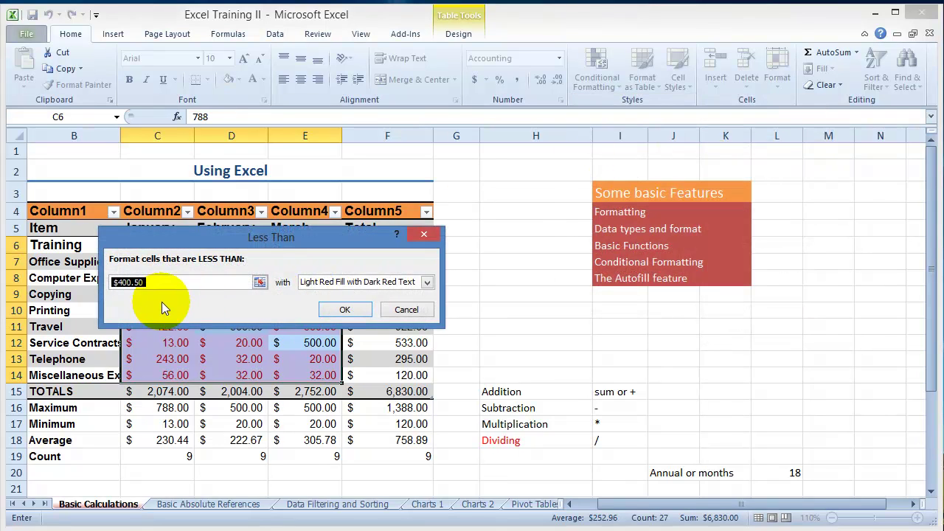
pyautogui.write('25')
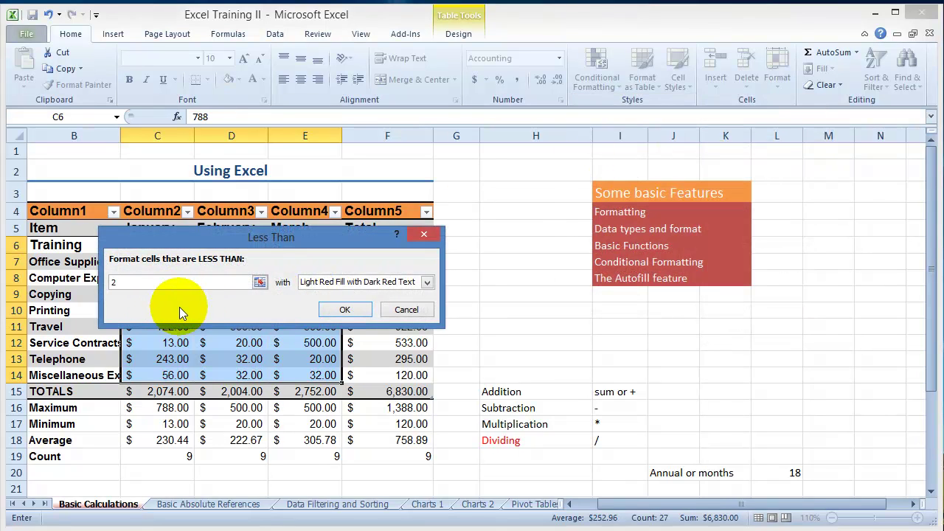
pyautogui.click(352, 313)
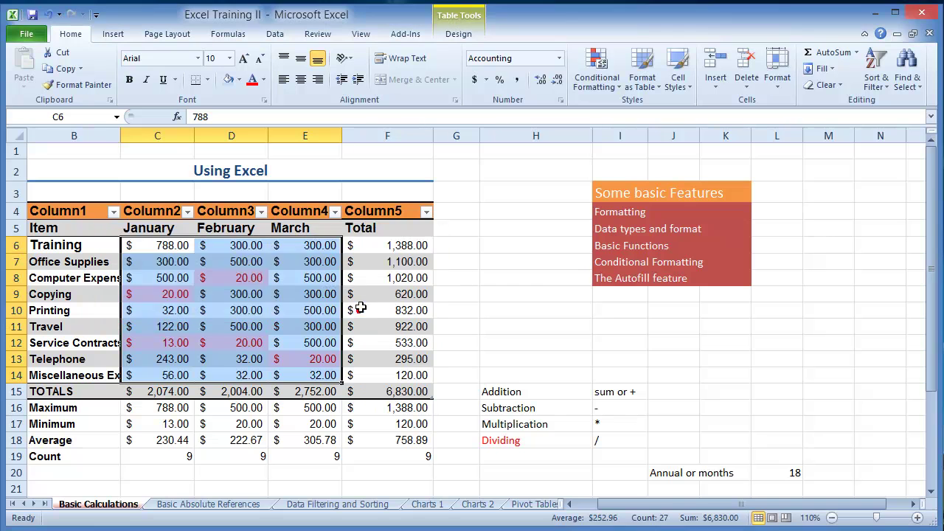
pyautogui.click(218, 343)
# Check the highlighted values in C9, D8, D12 and E13
pyautogui.click(179, 294)
pyautogui.click(236, 280)
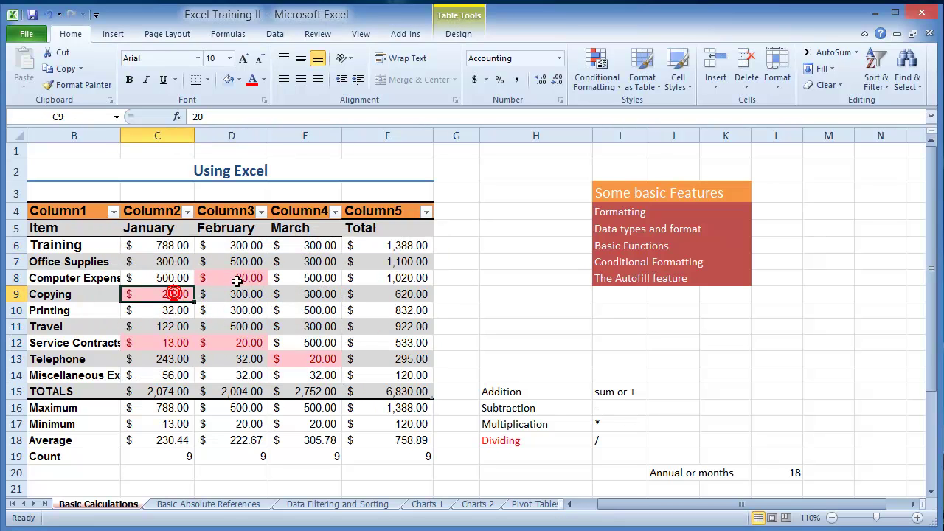
pyautogui.click(179, 326)
pyautogui.click(231, 343)
pyautogui.click(304, 359)
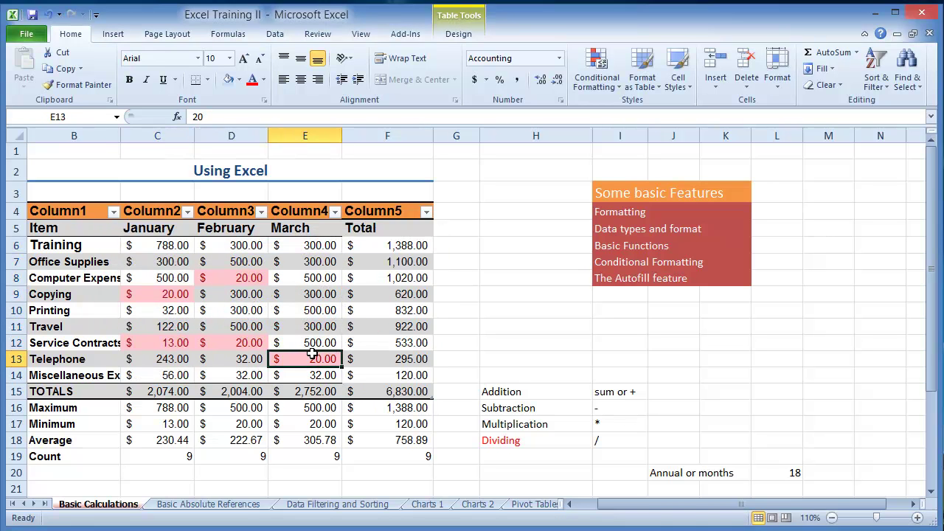
# Apply Blue Data Bar gradient fill to the monthly values C6:E14
pyautogui.moveTo(157, 245); pyautogui.dragTo(304, 376)
pyautogui.click(618, 85)
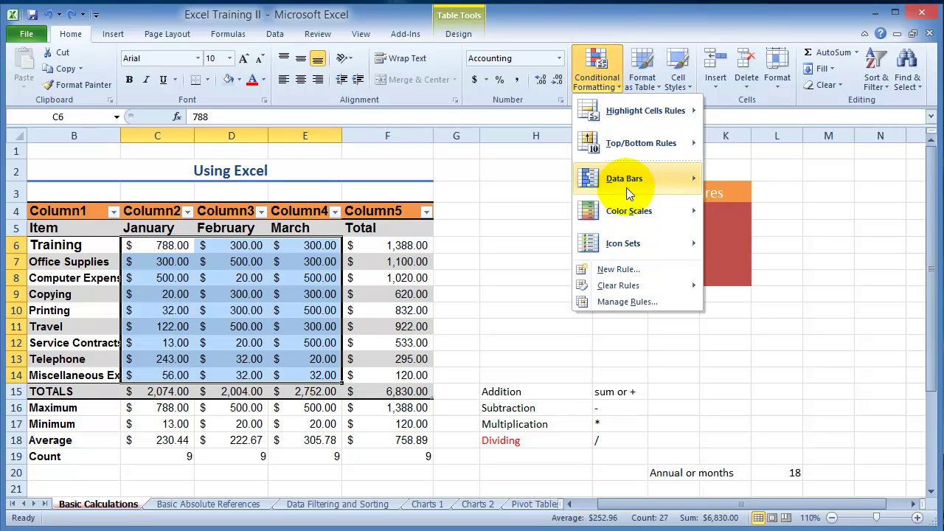
pyautogui.moveTo(638, 187)
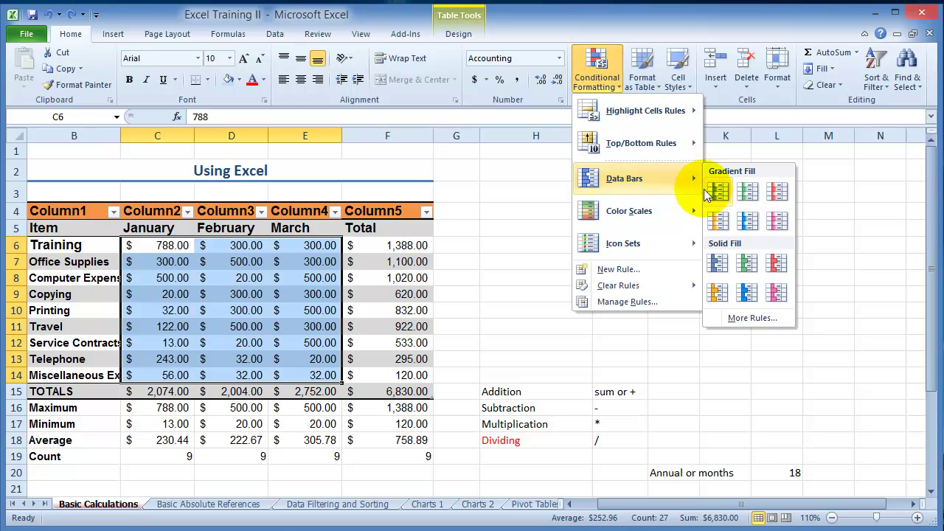
pyautogui.click(726, 197)
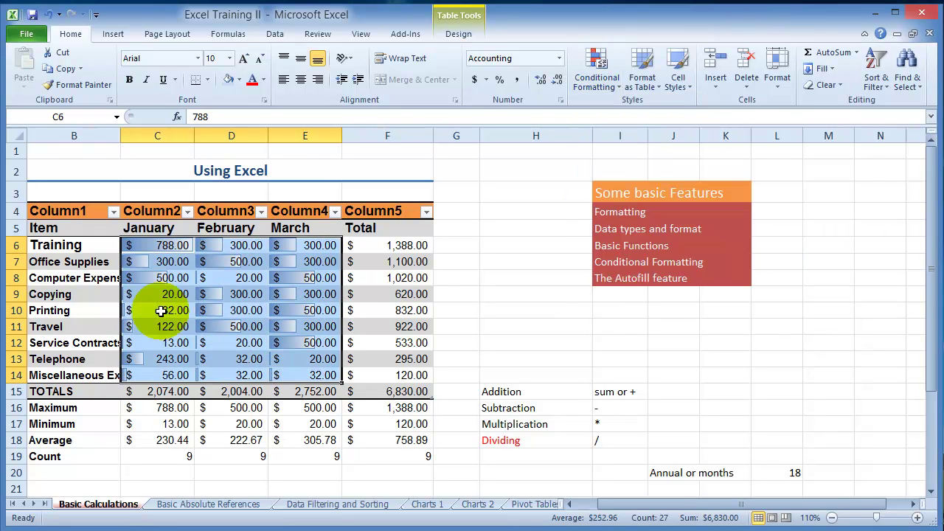
pyautogui.click(179, 277)
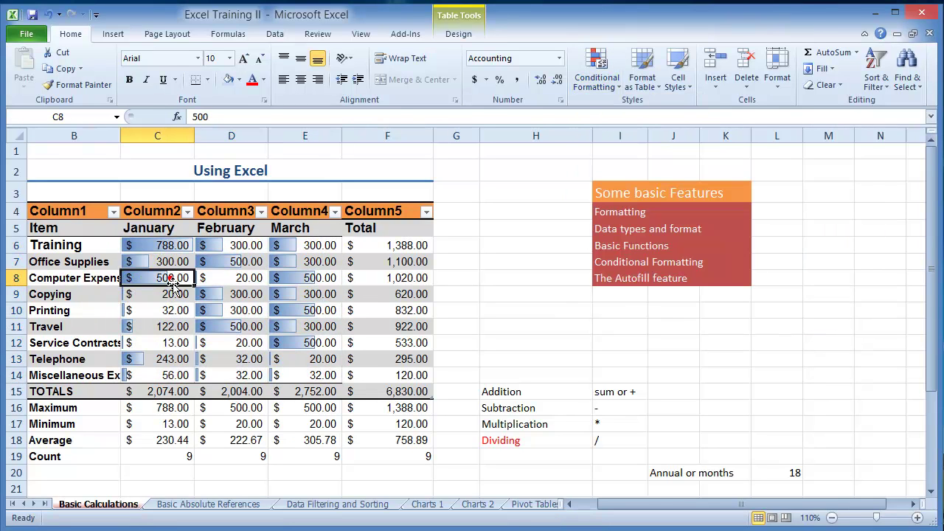
# Compare the data bars in C9, C10, E11 and Telephone's January value, then browse Icon Sets
pyautogui.click(181, 309)
pyautogui.click(167, 295)
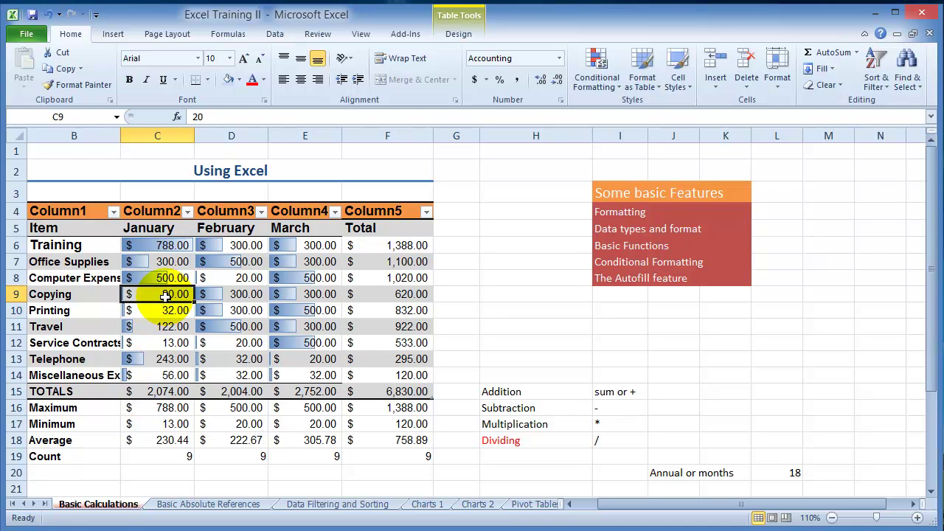
pyautogui.click(180, 356)
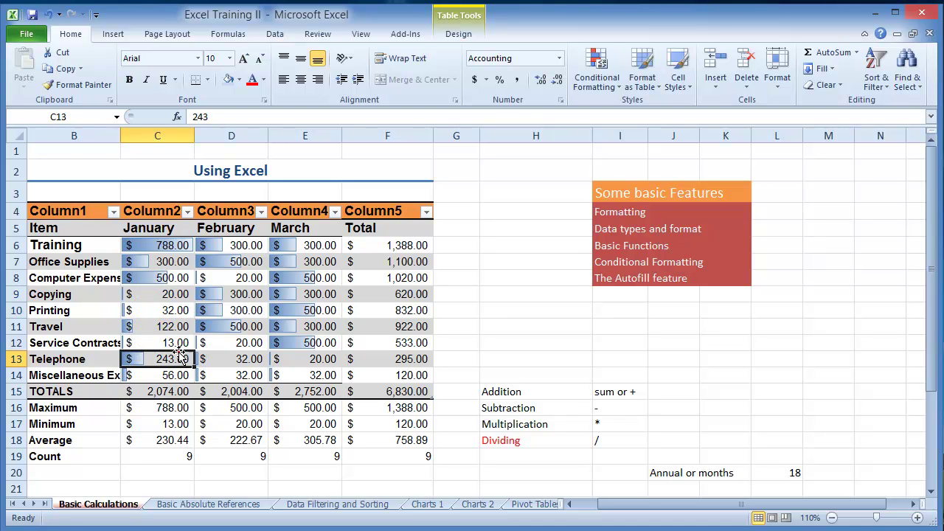
pyautogui.click(289, 328)
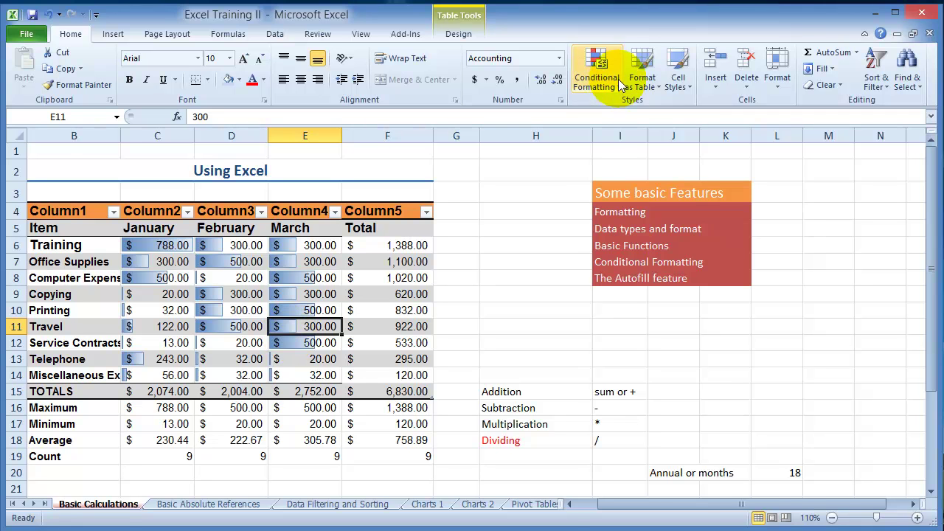
pyautogui.click(597, 73)
pyautogui.moveTo(665, 251)
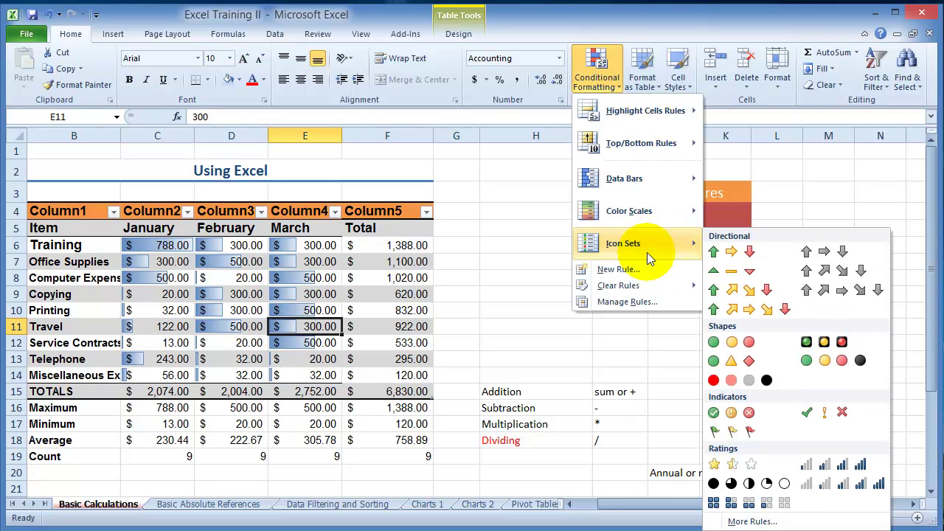